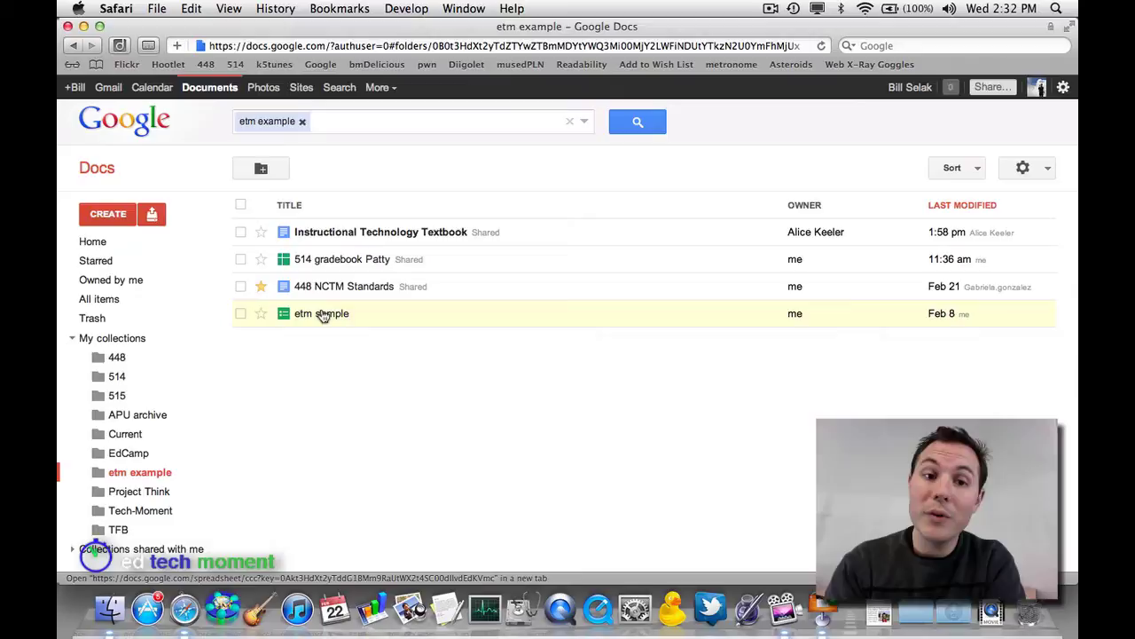
- Select the etm sample spreadsheet in the etm example collection
click(241, 313)
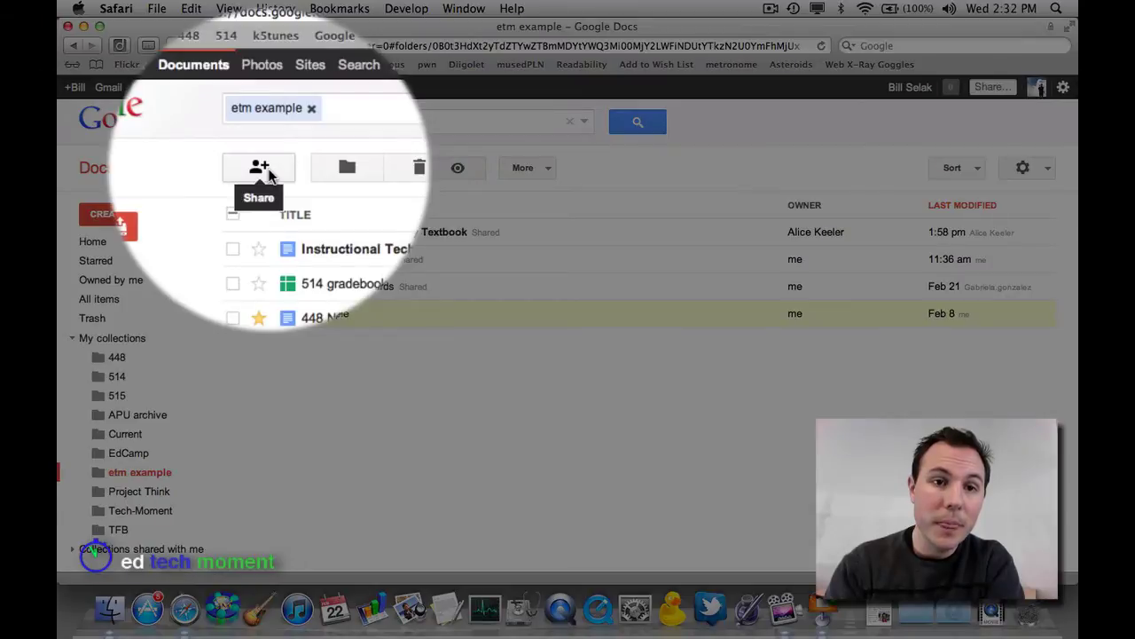
- Add the collaborator from the contact suggestions to etm sample with Can edit permission
click(269, 173)
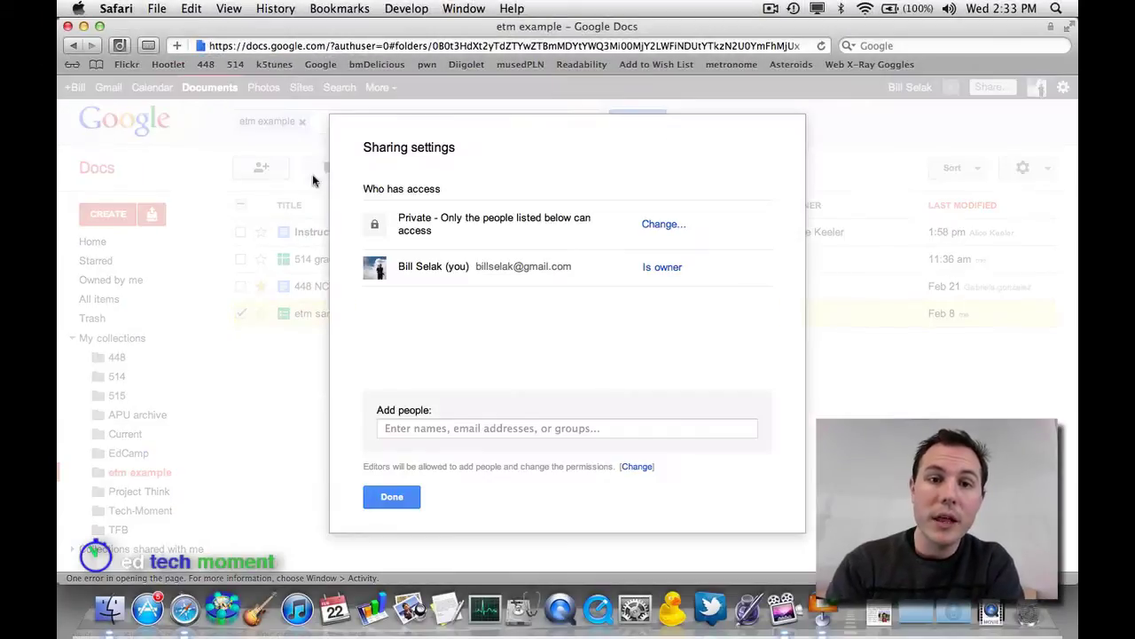
click(468, 427)
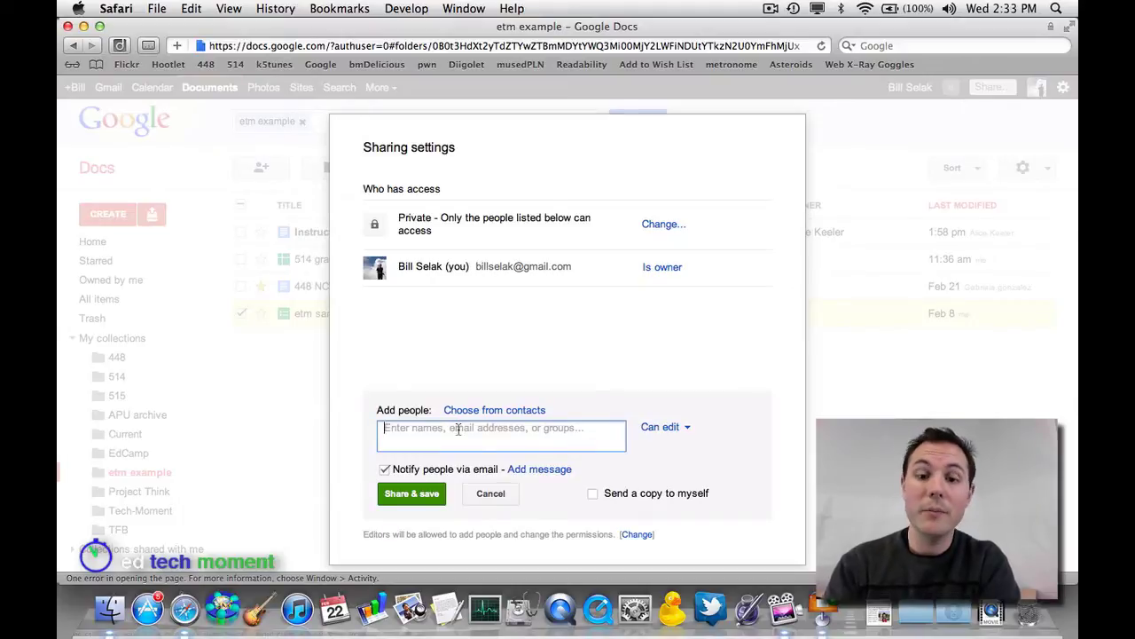
text(tim)
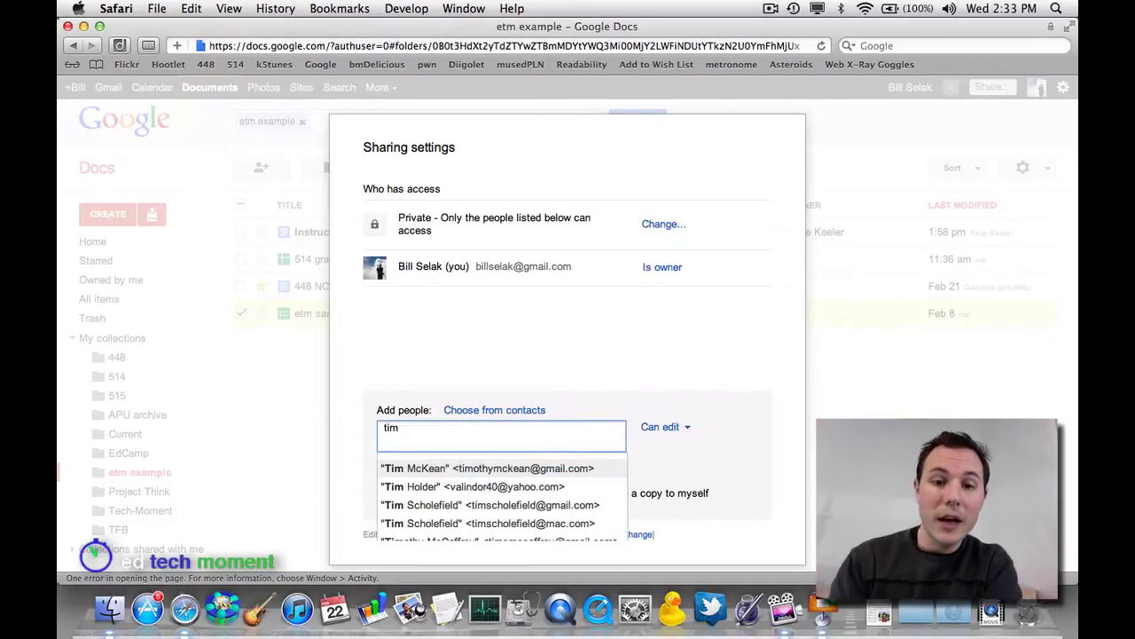
click(470, 468)
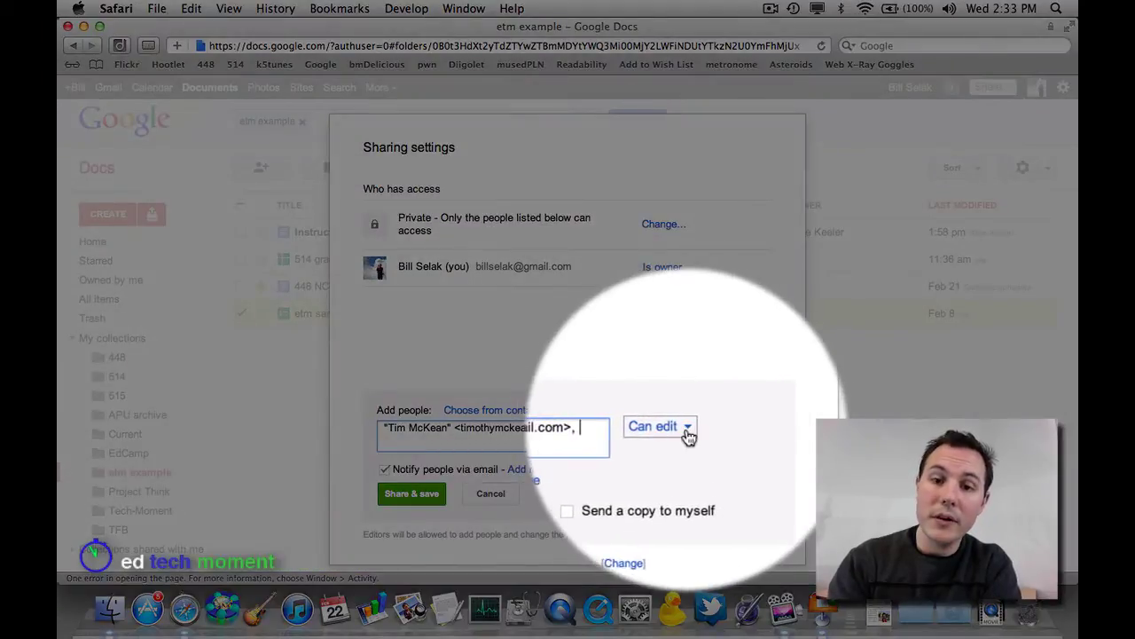
click(687, 427)
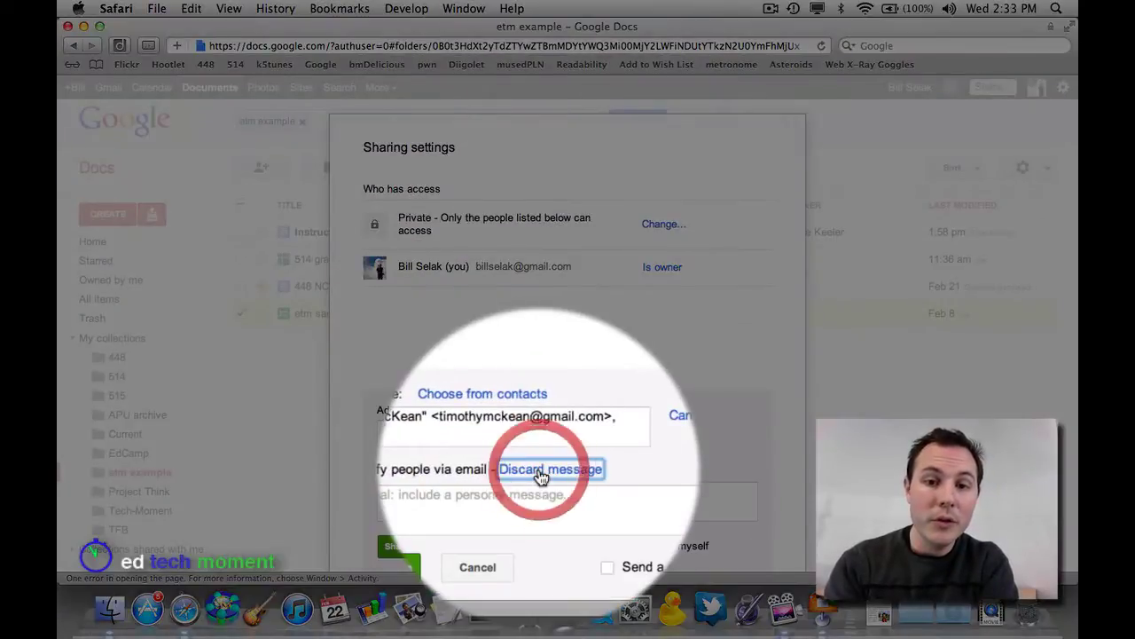
- Attach the message 'Hey', send the invitation, and close the sharing settings
click(504, 478)
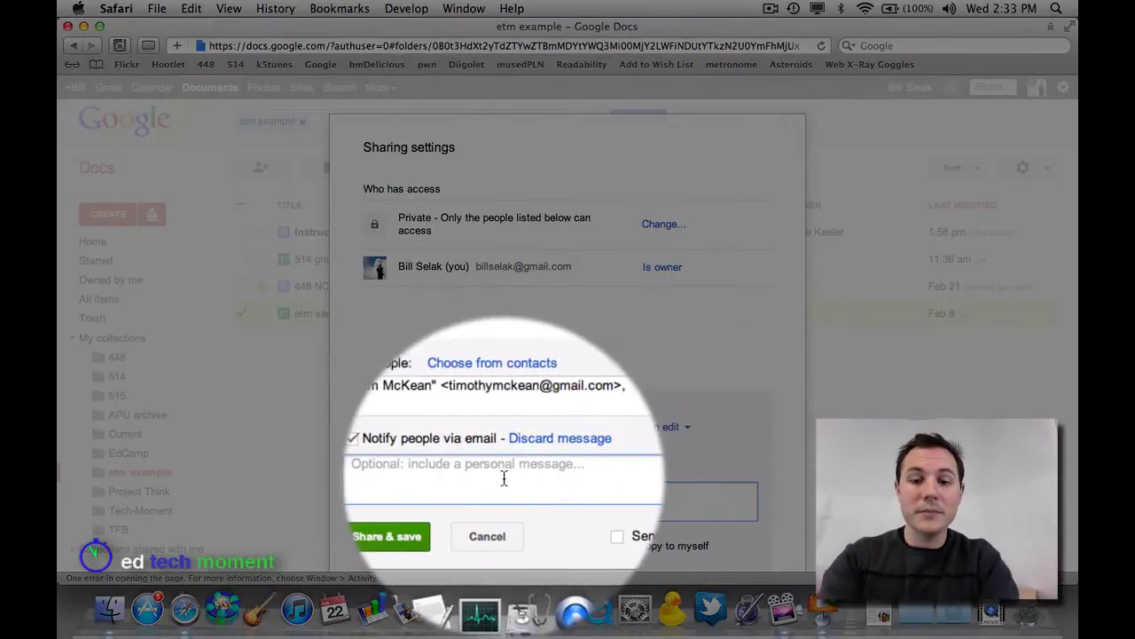
text(Hey)
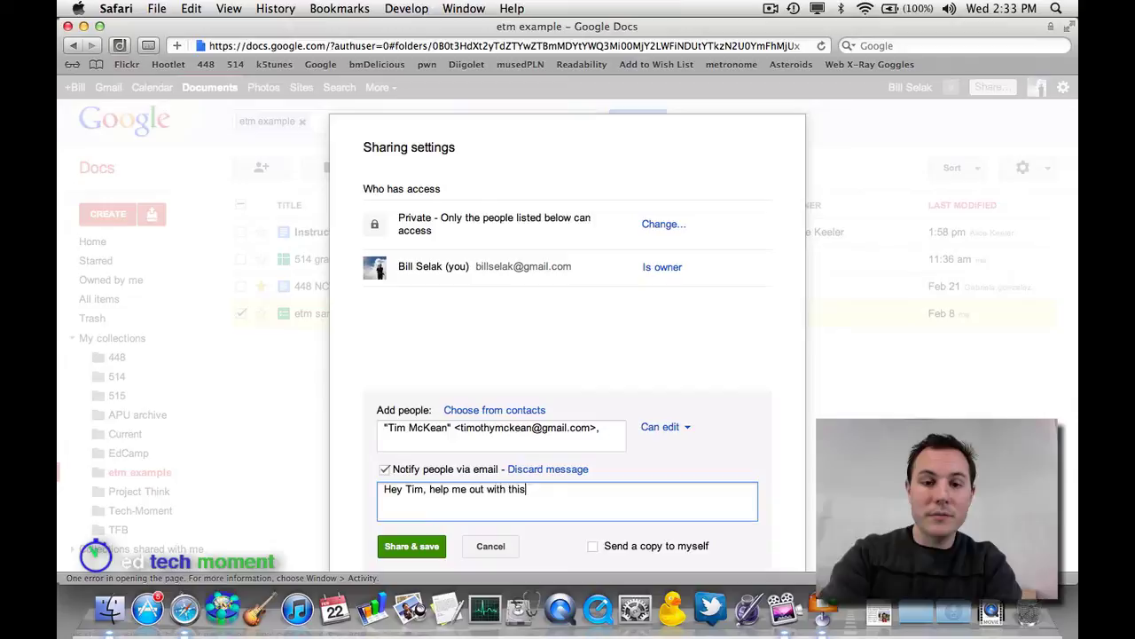
click(422, 549)
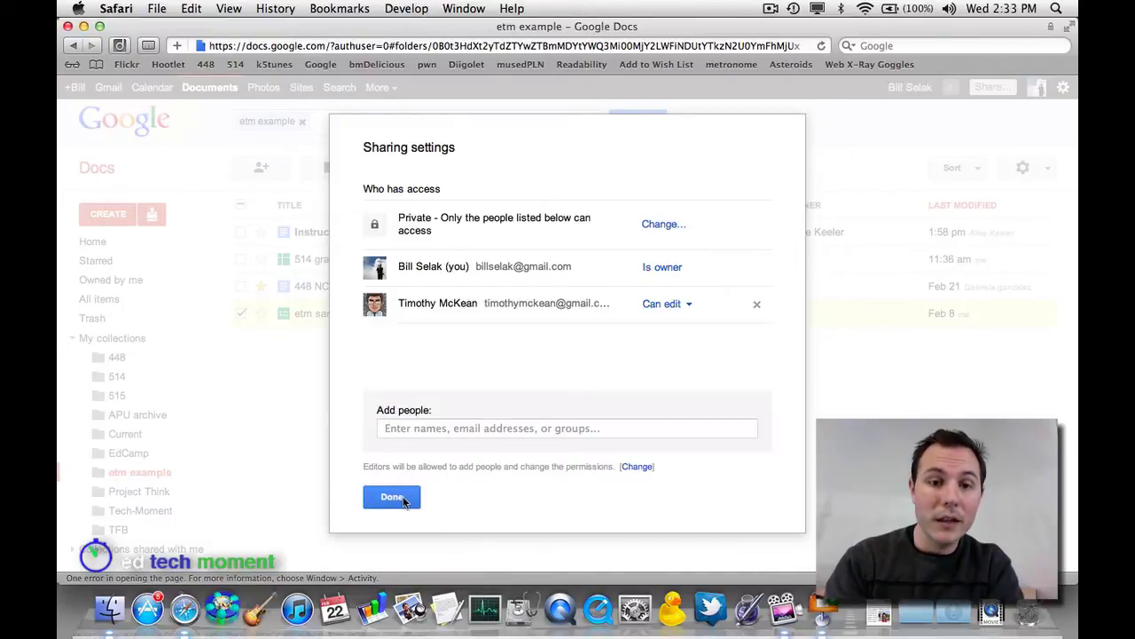
click(392, 497)
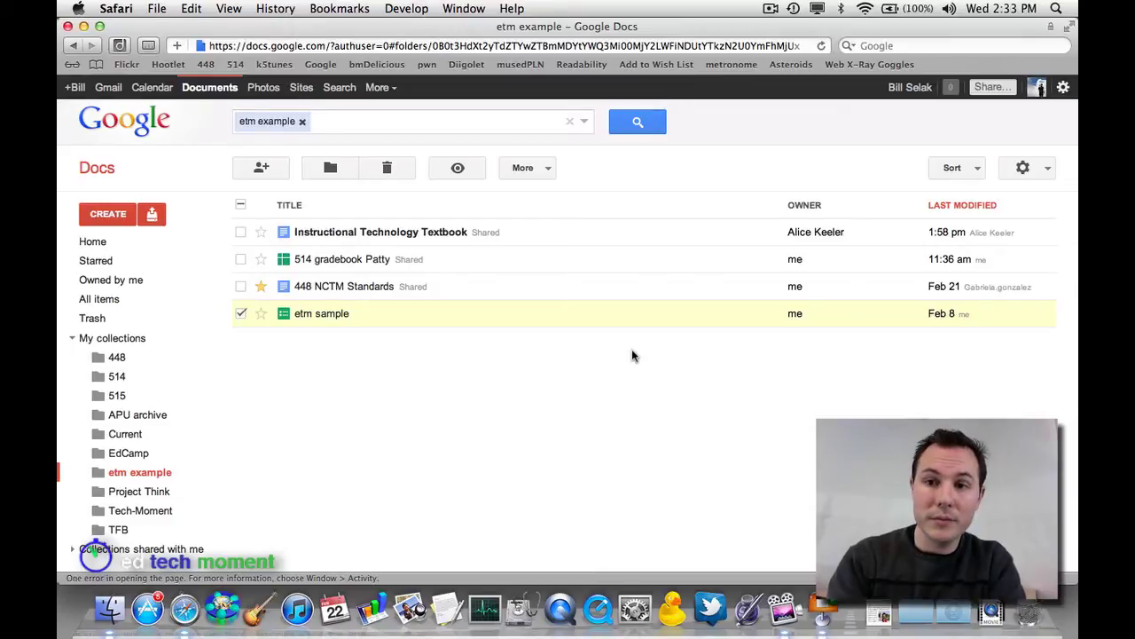
- Change etm sample's link access to Anyone with the link and save
click(273, 173)
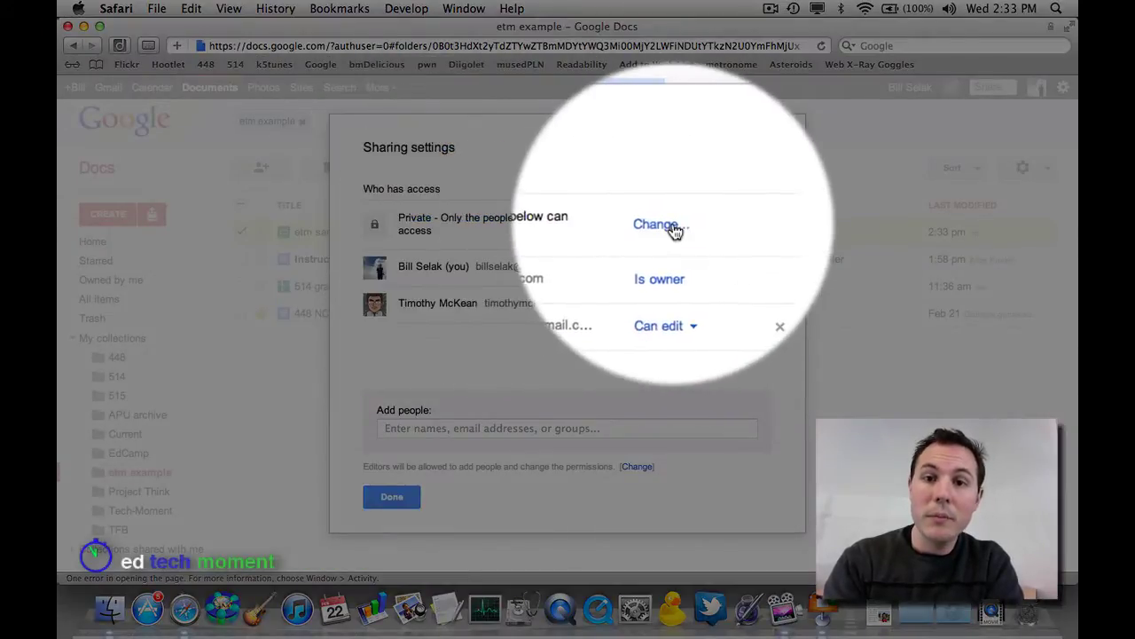
click(672, 228)
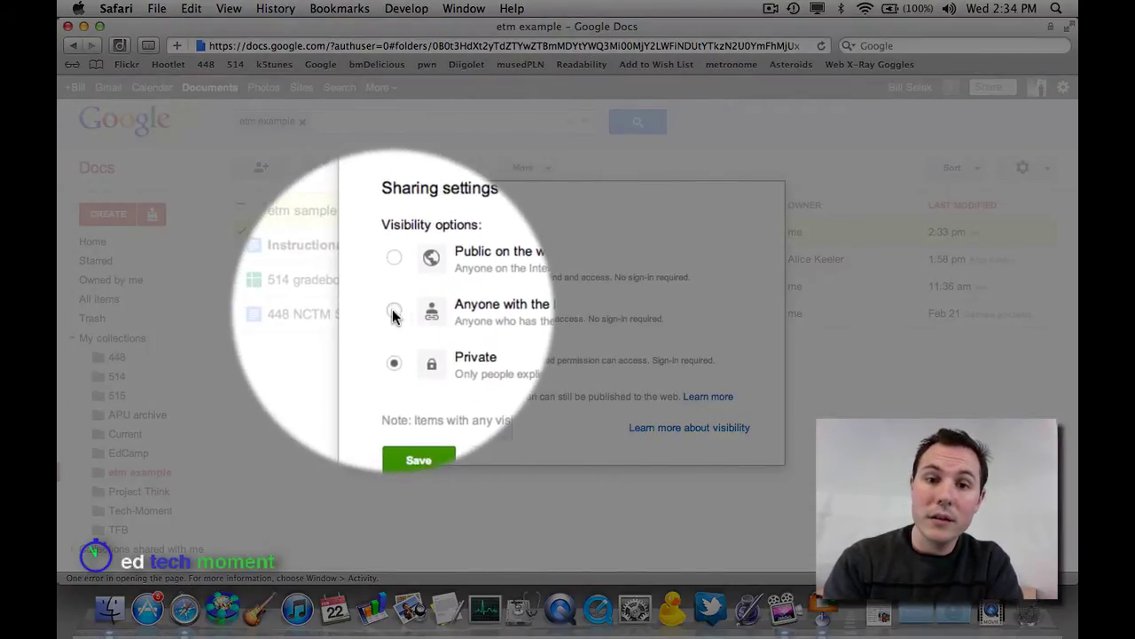
click(393, 311)
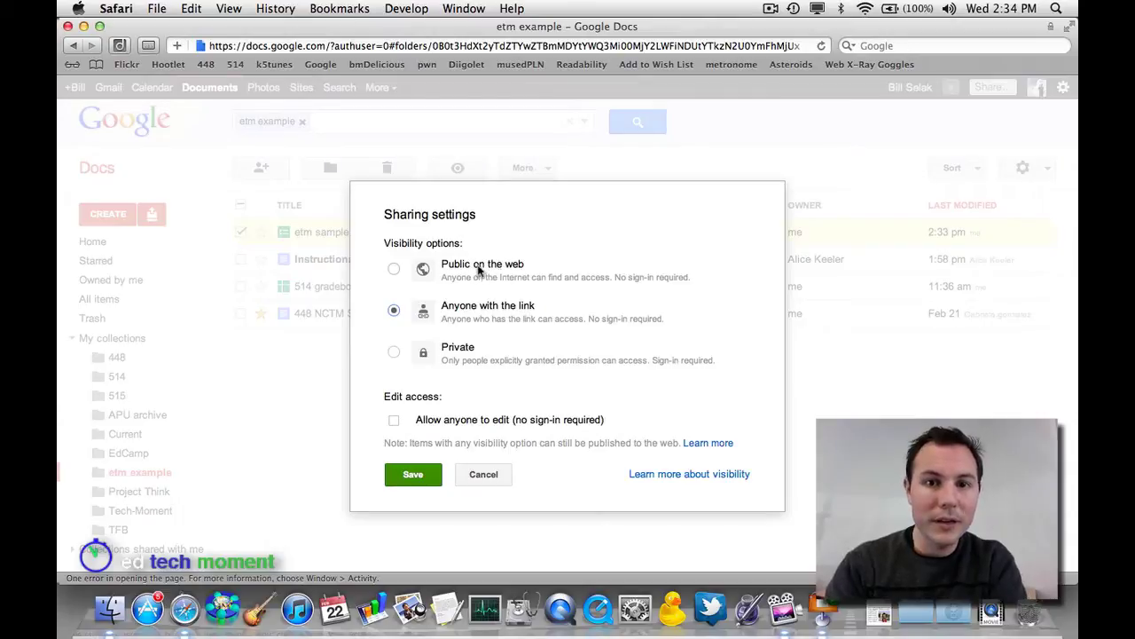
click(393, 311)
click(424, 472)
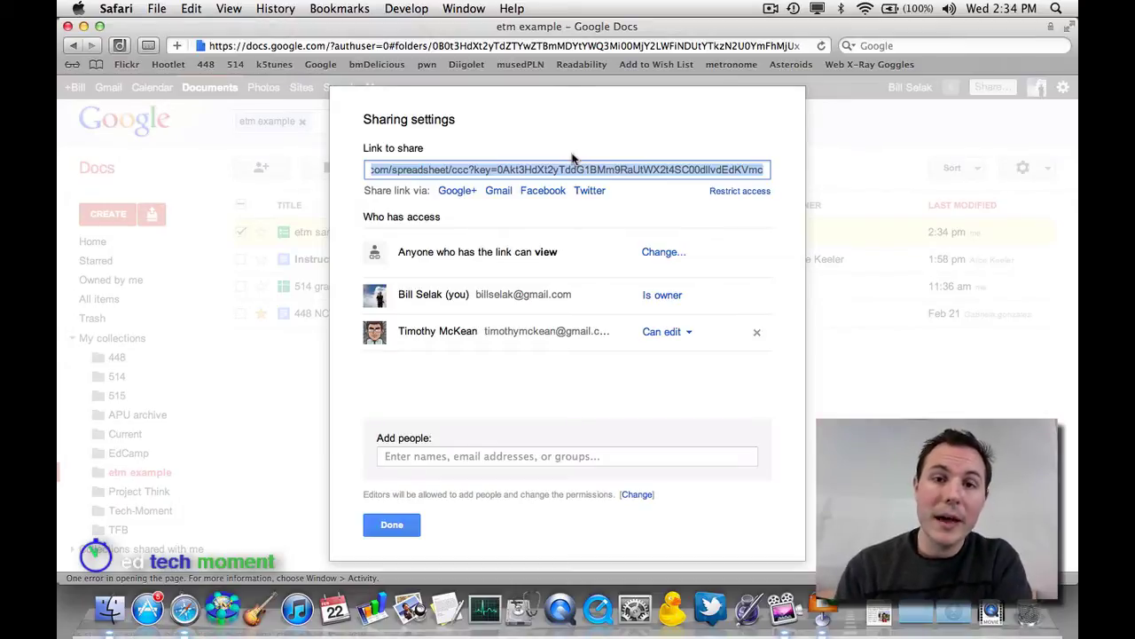
- Restrict access back to Private, limited to listed people, and confirm
click(723, 191)
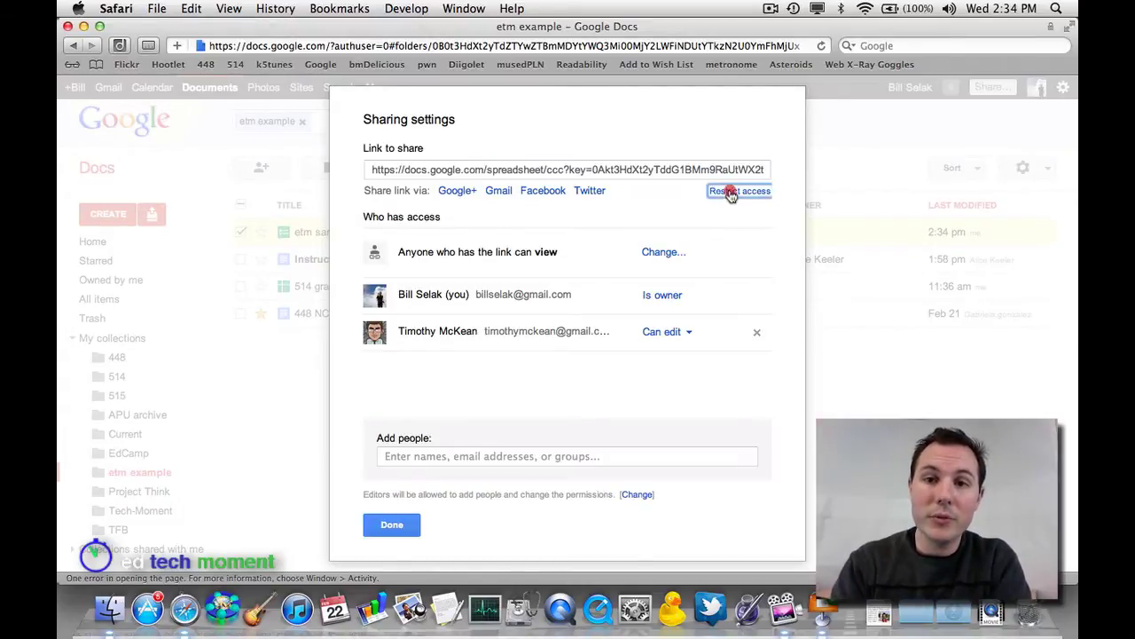
click(404, 223)
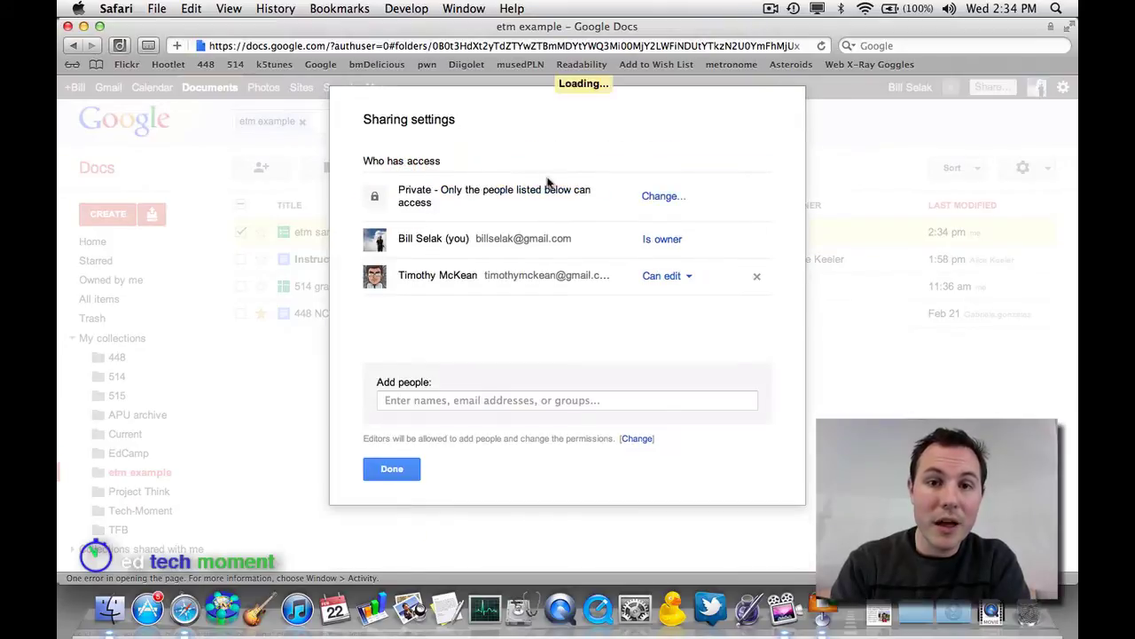
click(406, 401)
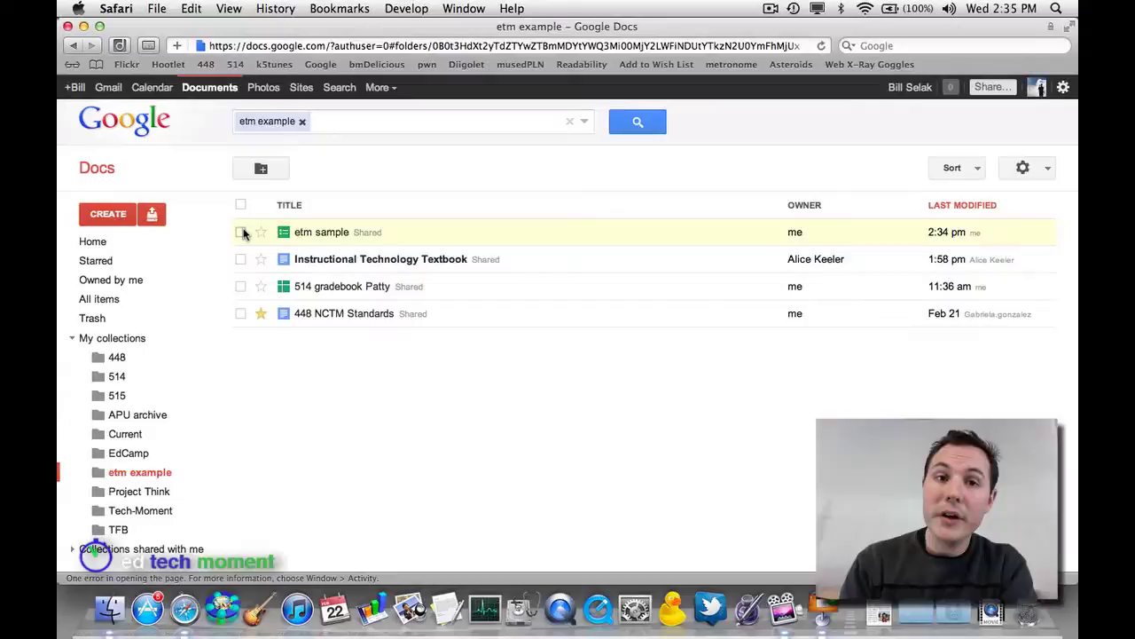
- Open the 448 NCTM Standards document and scroll through it
click(335, 316)
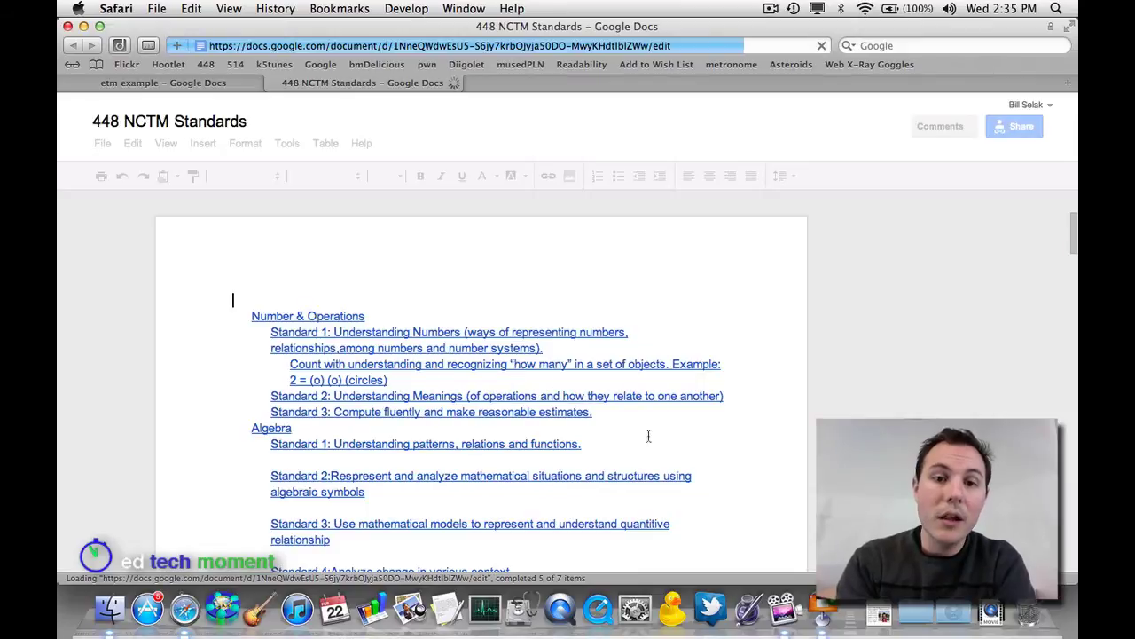
scroll(648, 436, down, 5)
scroll(648, 436, down, 15)
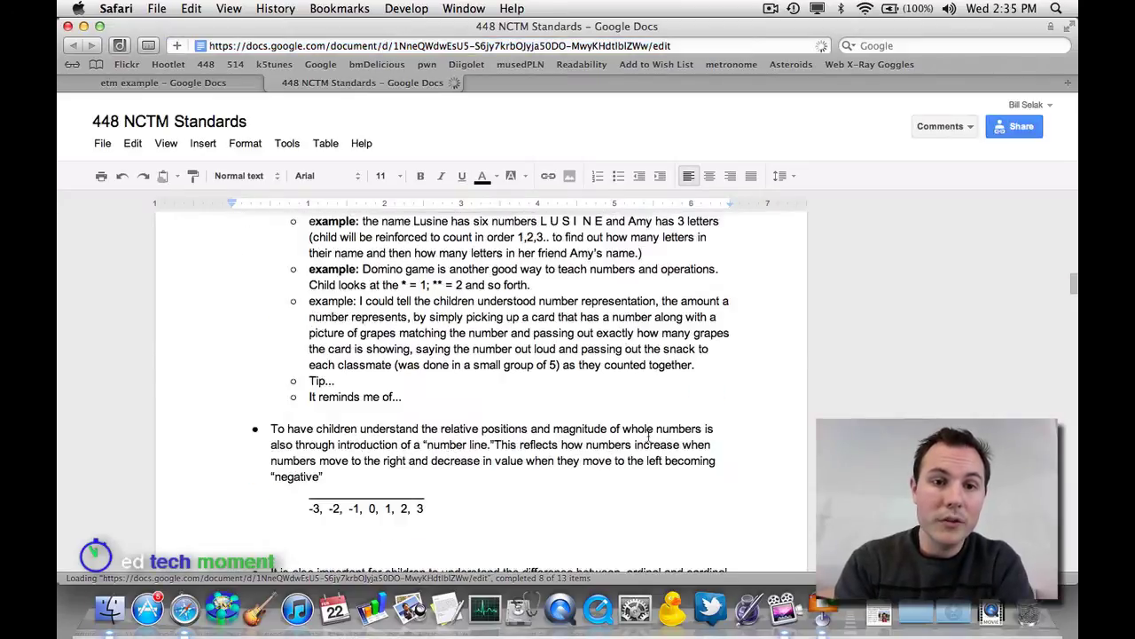
scroll(648, 441, down, 10)
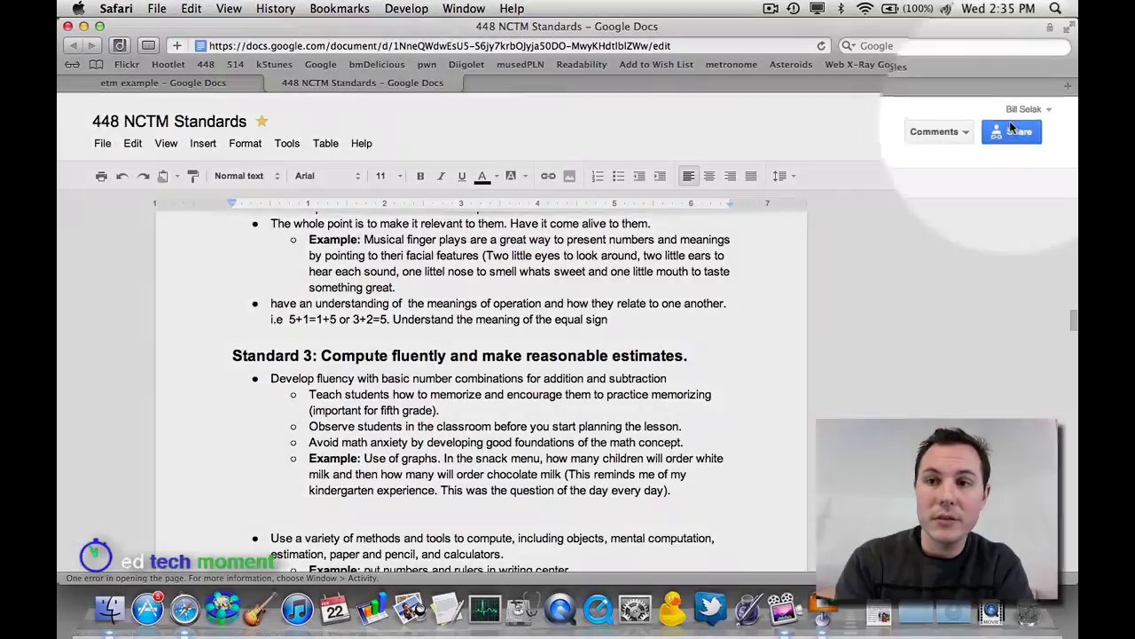
- Review the 448 NCTM Standards Who has access list in Sharing settings
mouse_move(1013, 135)
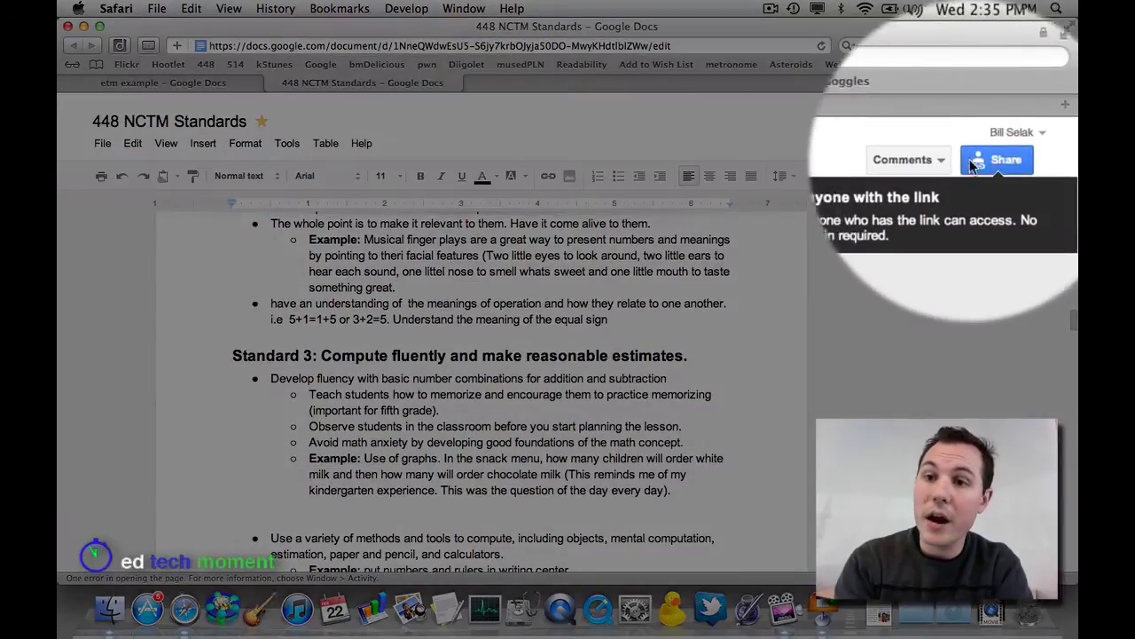
click(1003, 132)
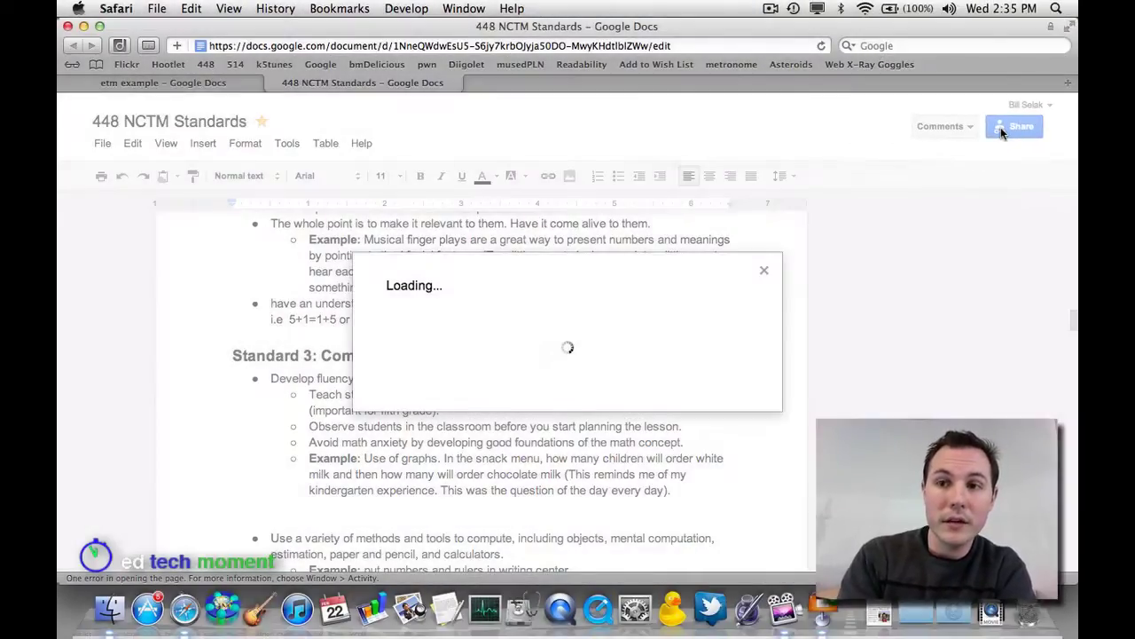
scroll(560, 337, down, 1)
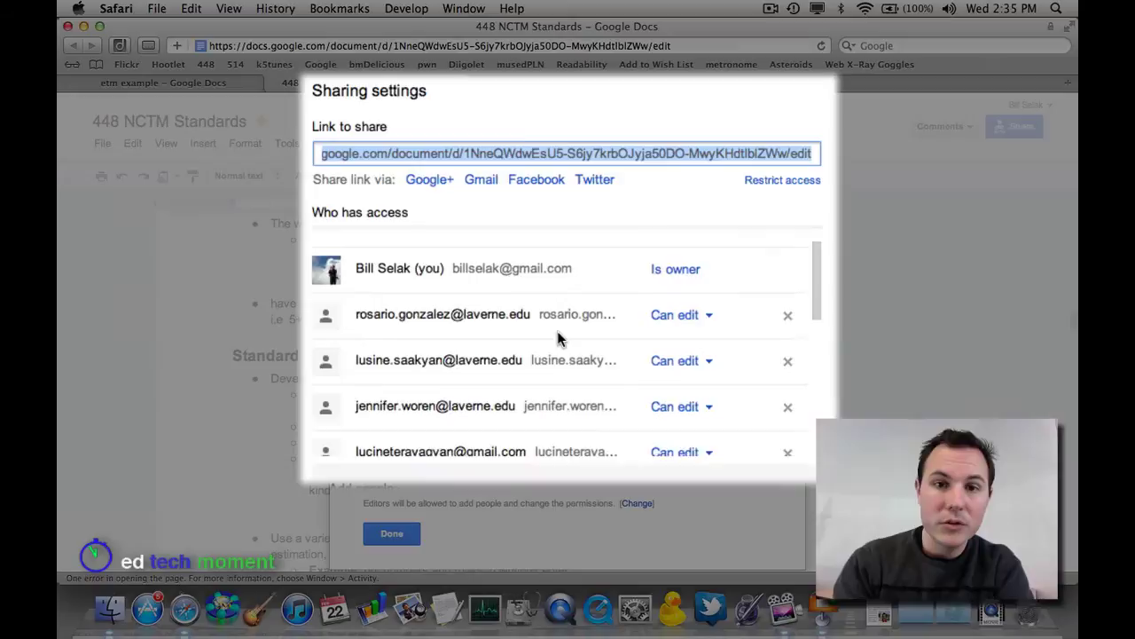
scroll(558, 332, down, 4)
scroll(558, 332, down, 6)
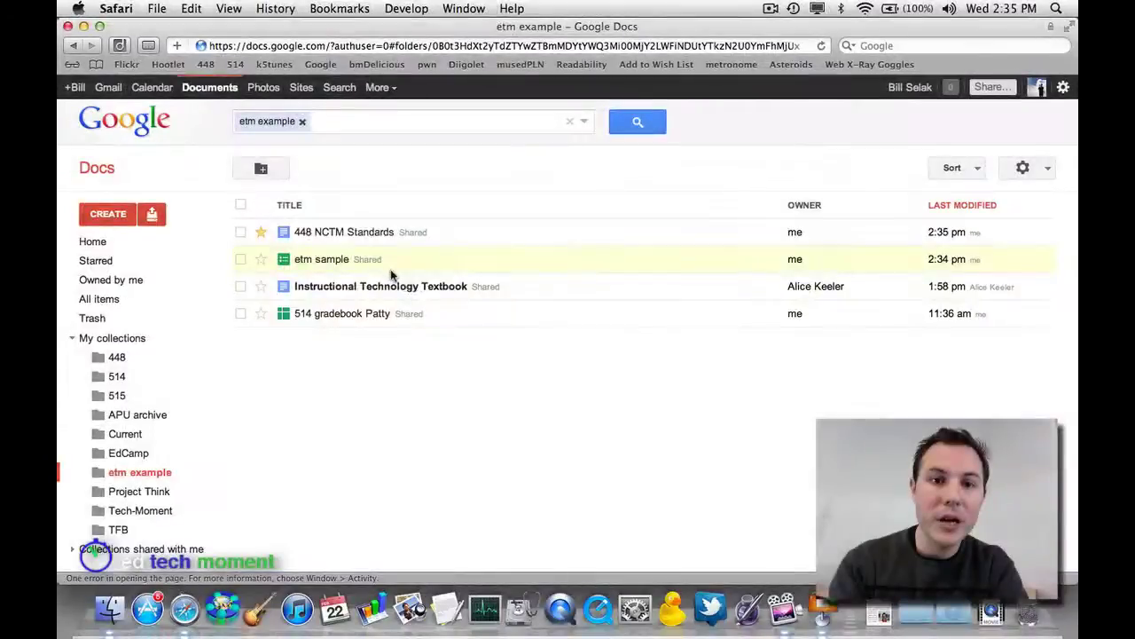
click(353, 315)
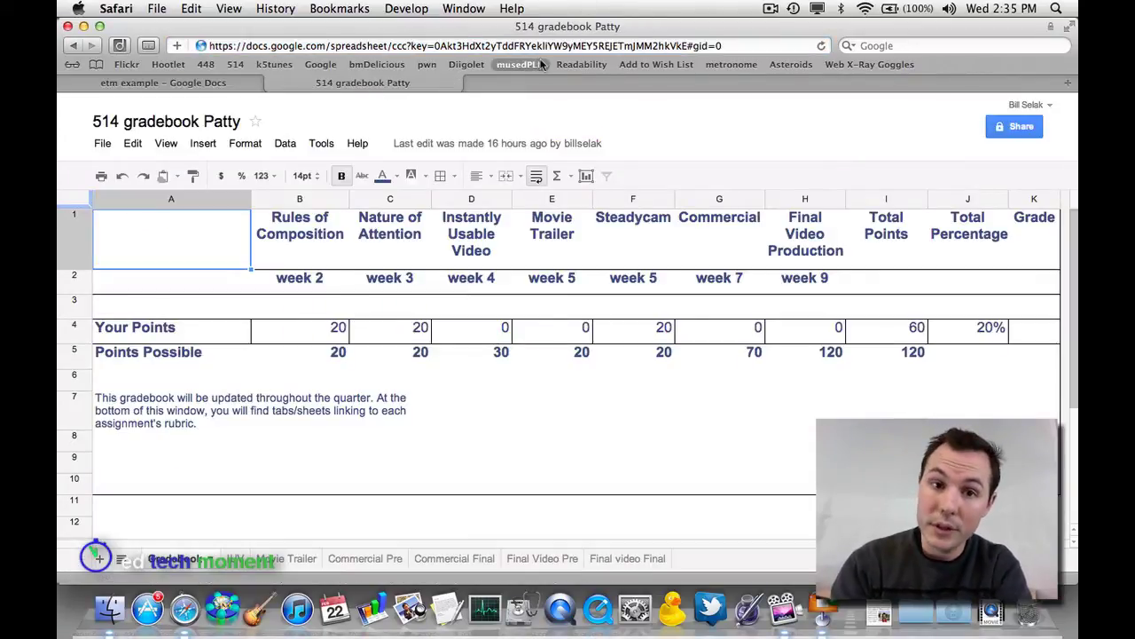
click(1019, 126)
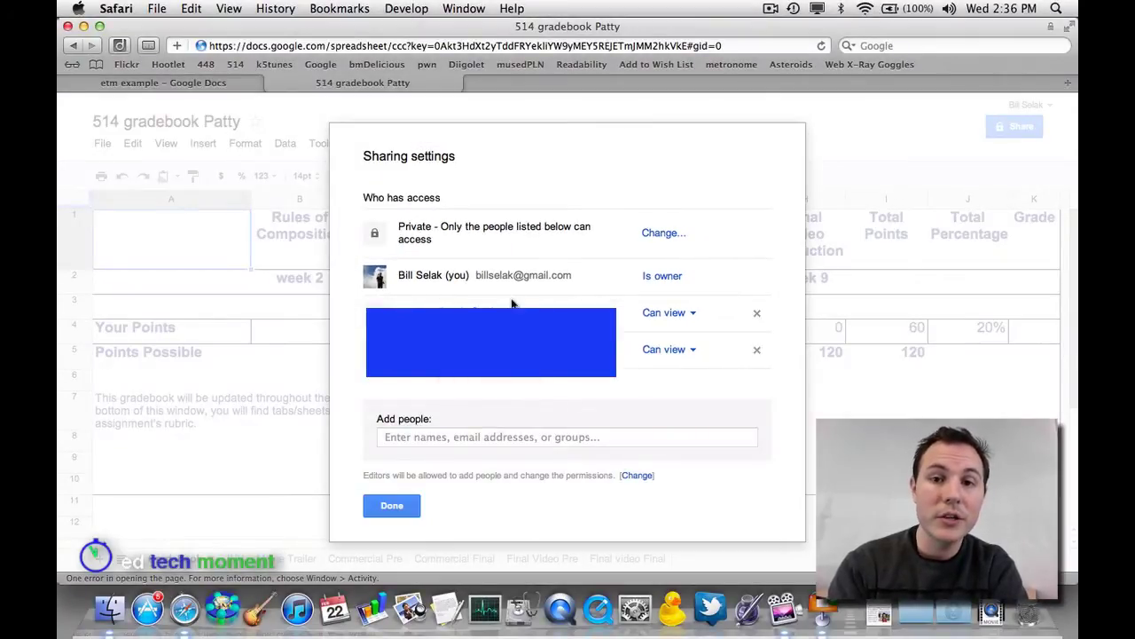
click(693, 314)
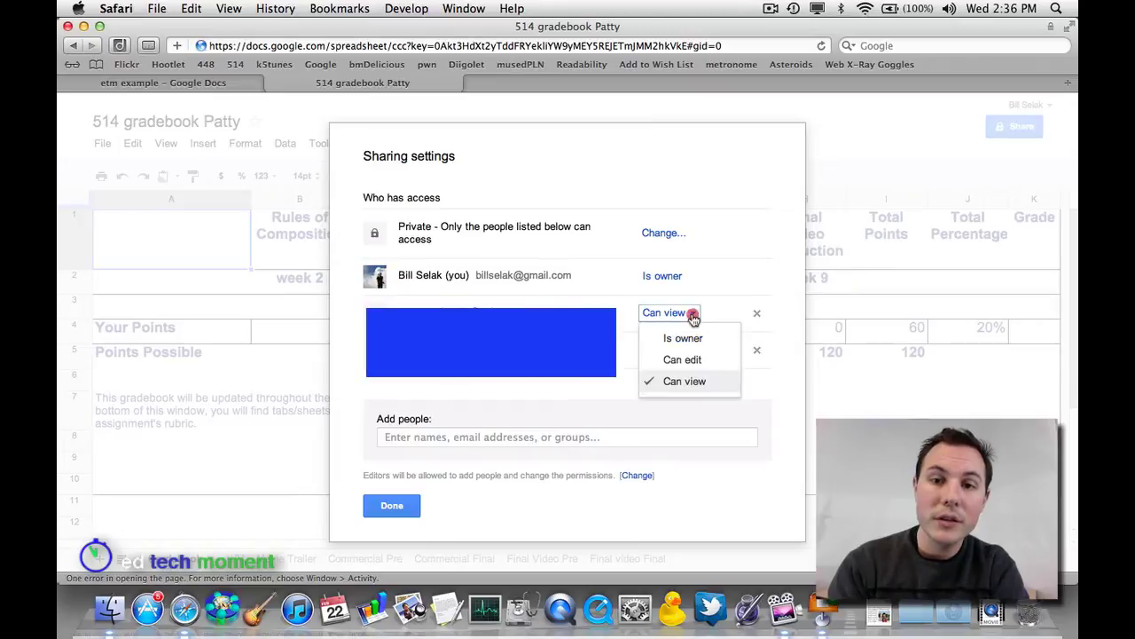
click(707, 306)
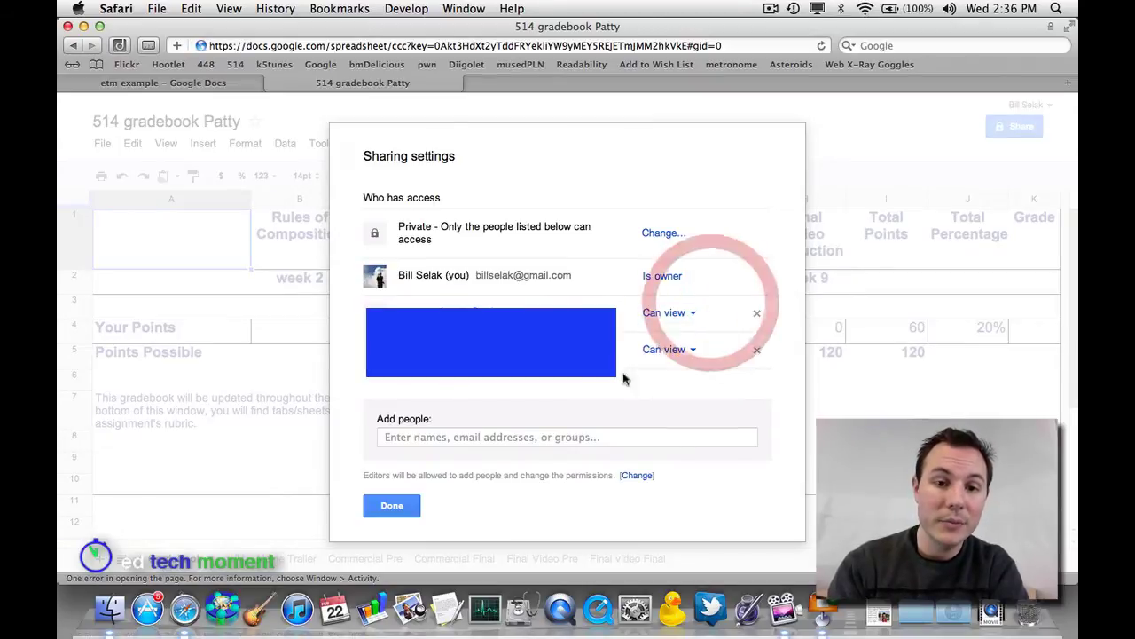
click(401, 505)
click(394, 336)
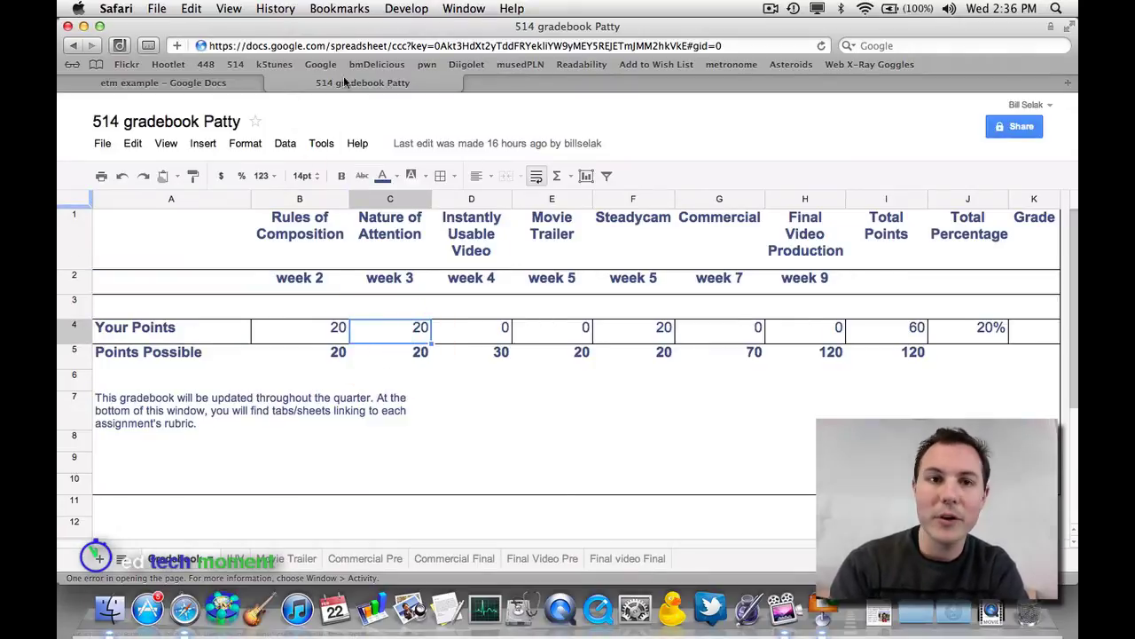
click(271, 84)
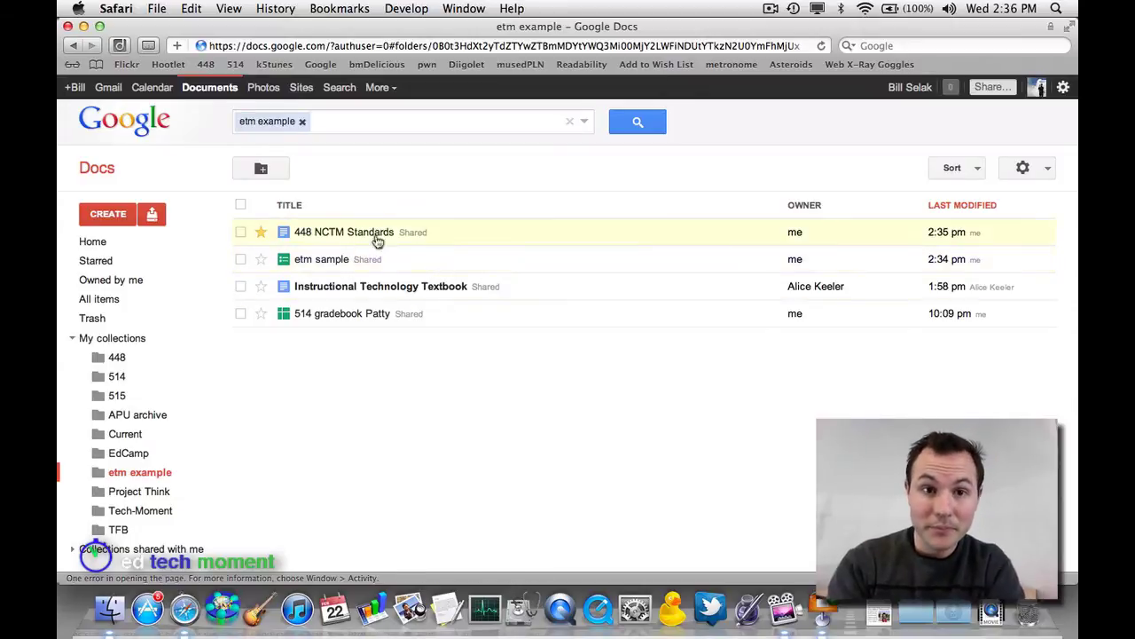
- Open Instructional Technology Textbook, check its access list, then click below the opening paragraph
click(371, 290)
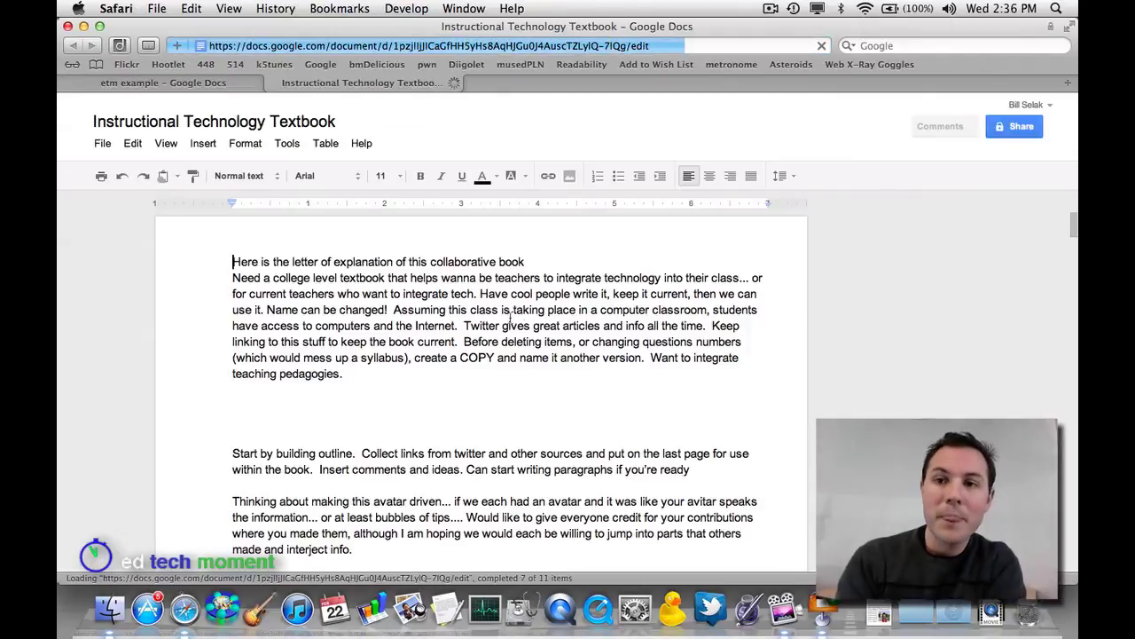
click(1015, 129)
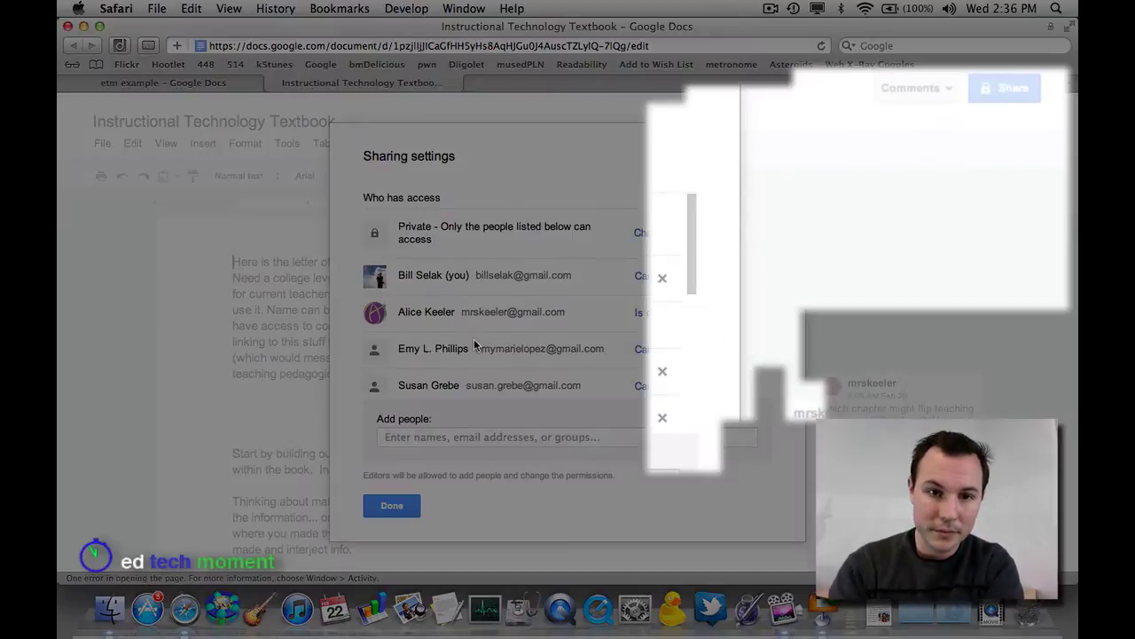
scroll(474, 344, down, 5)
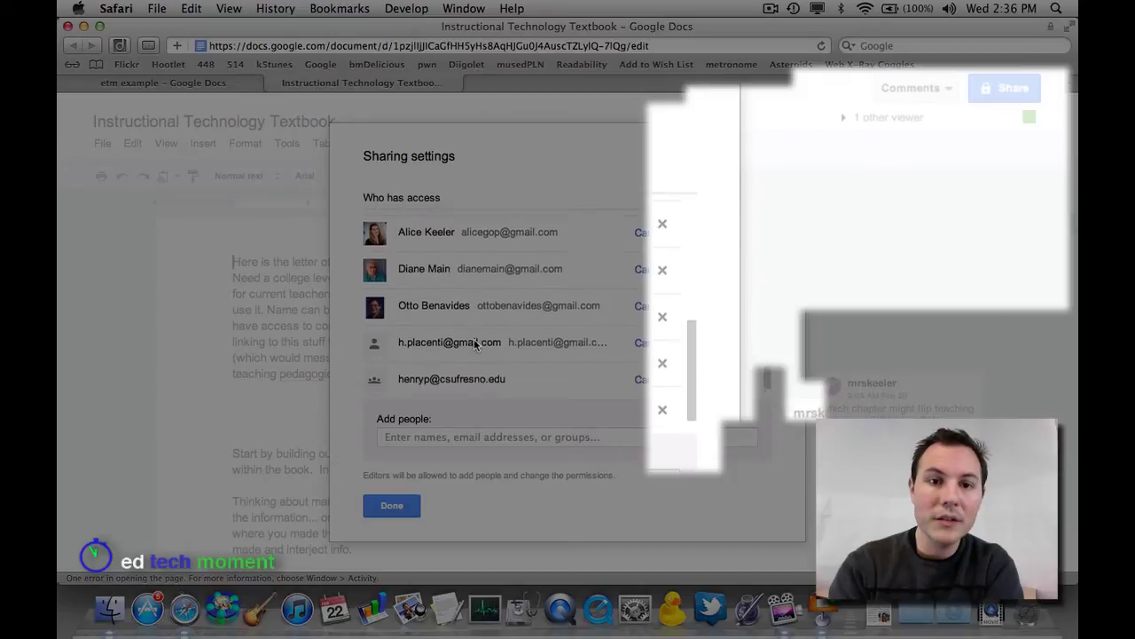
scroll(671, 315, up, 5)
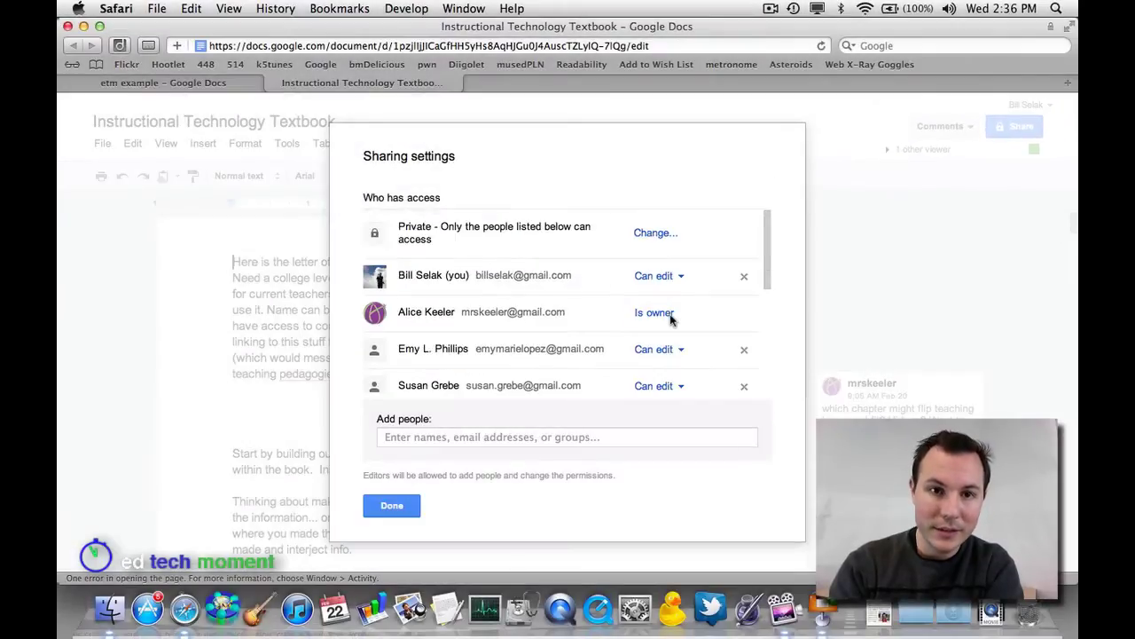
click(392, 505)
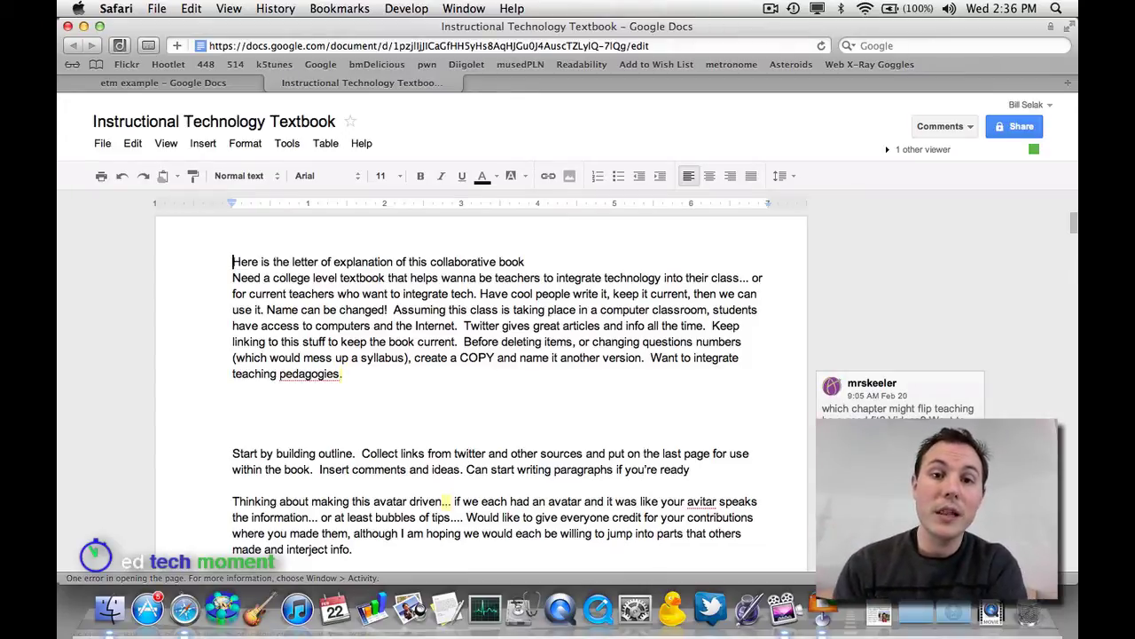
click(400, 405)
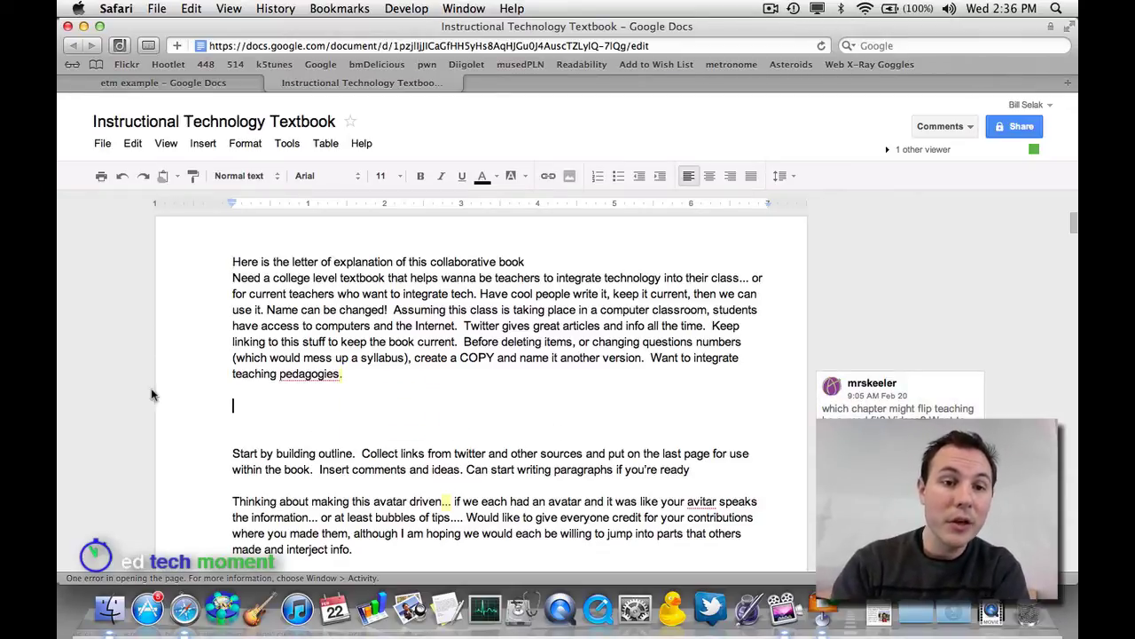
click(310, 414)
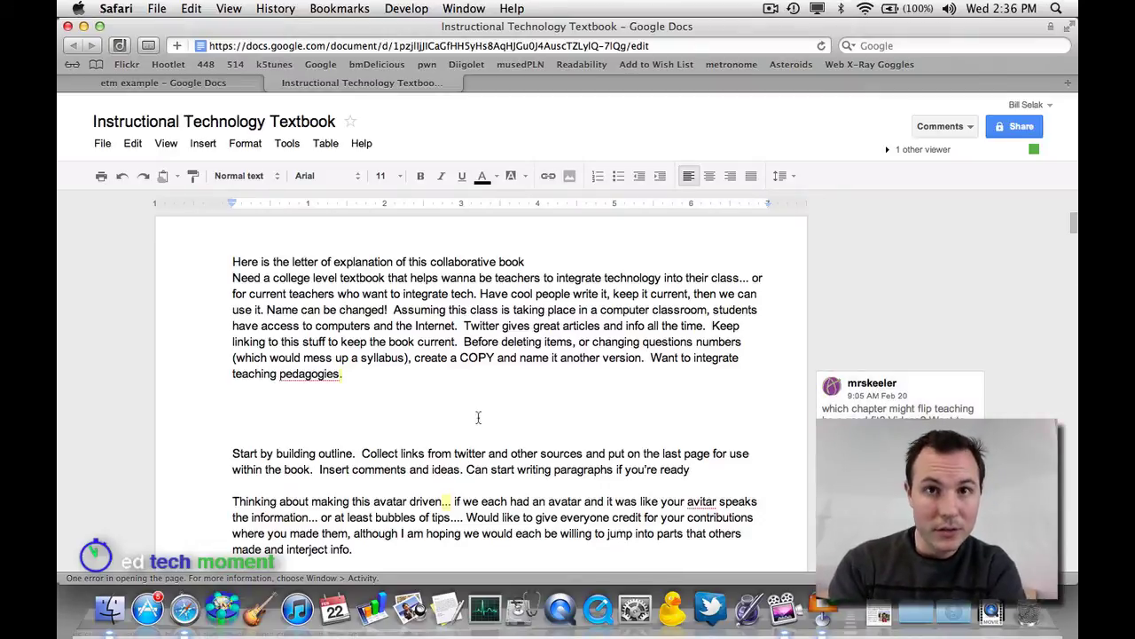
scroll(479, 417, down, 1)
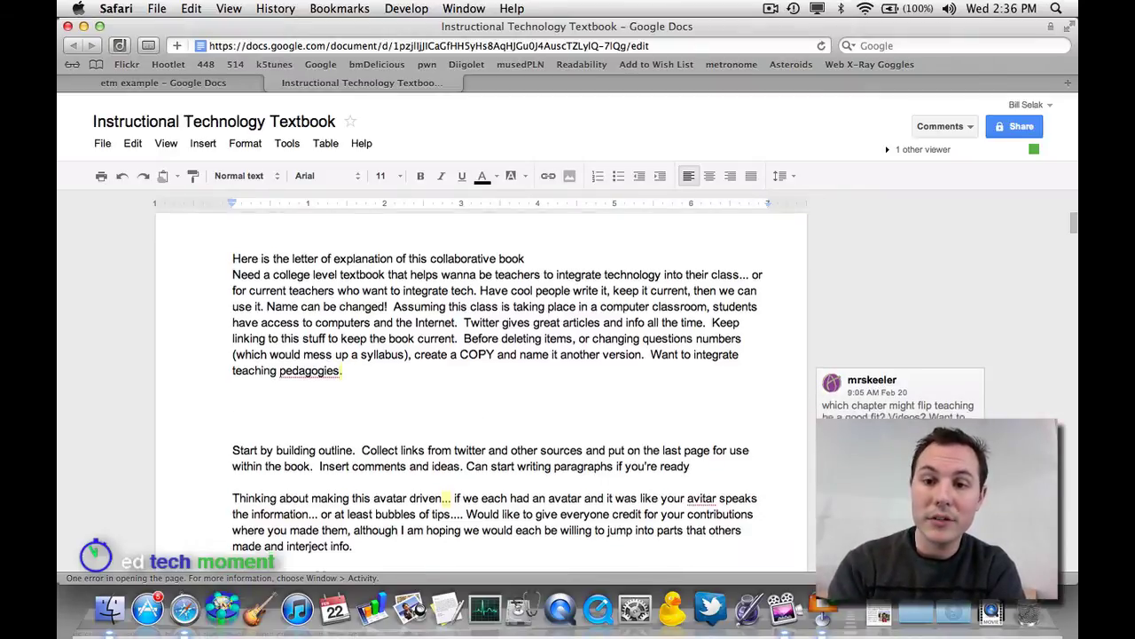
scroll(860, 383, down, 3)
scroll(861, 383, down, 5)
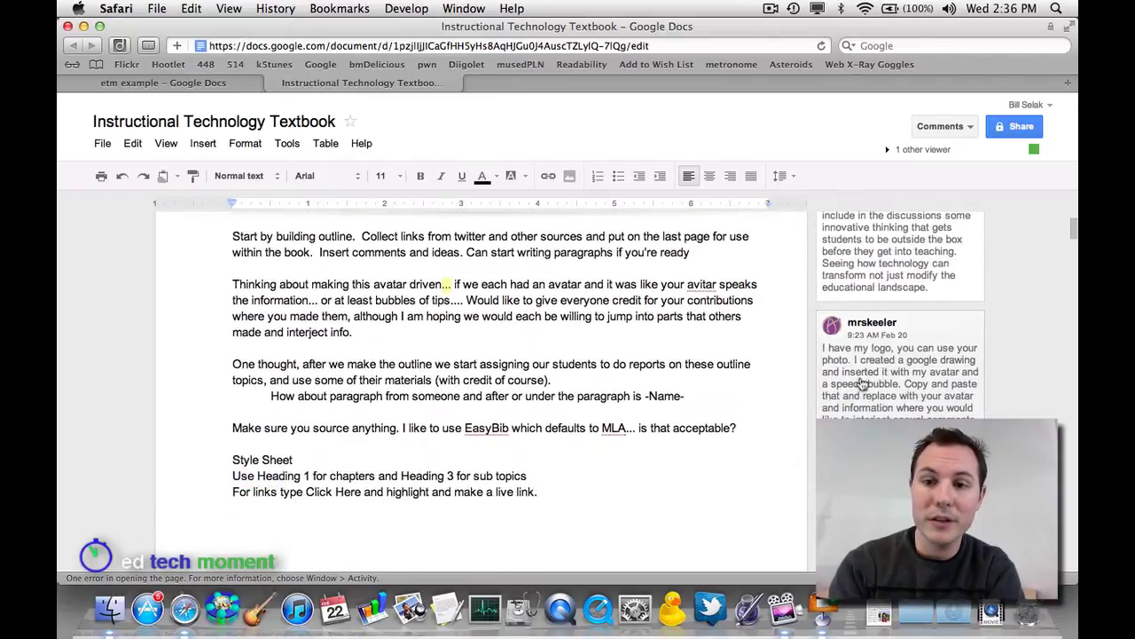
click(883, 420)
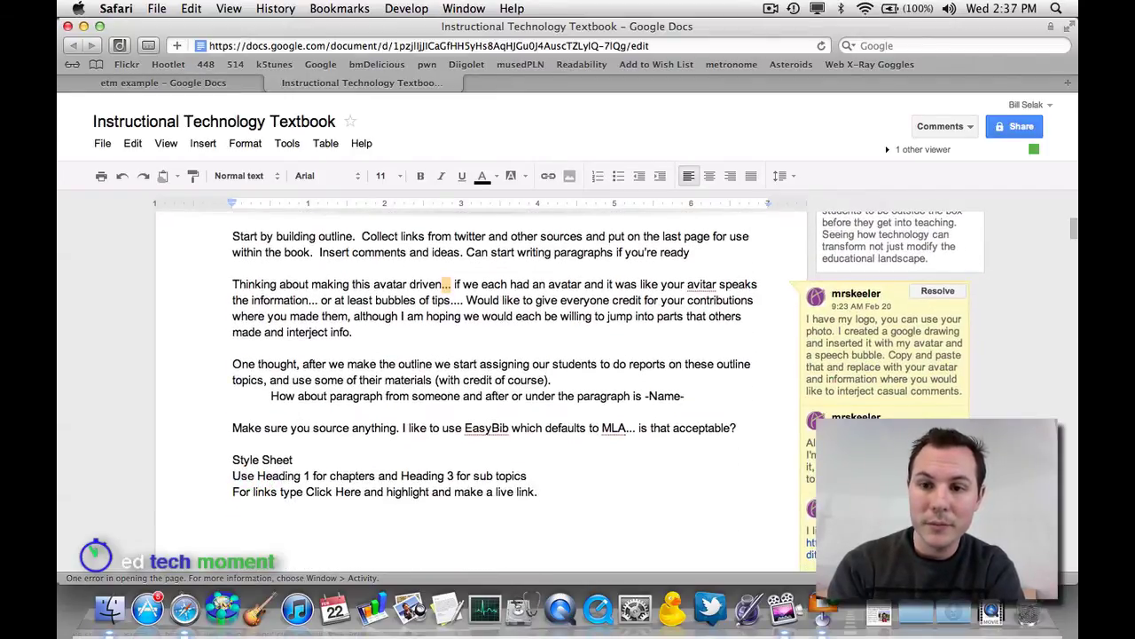
scroll(497, 325, up, 5)
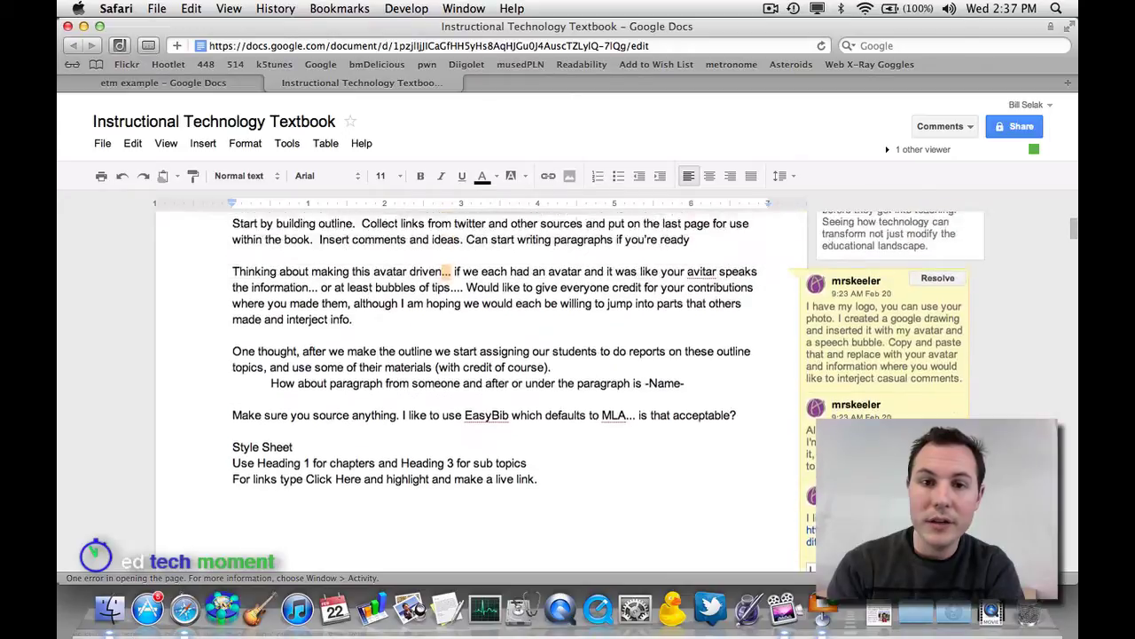
drag(511, 325, 582, 325)
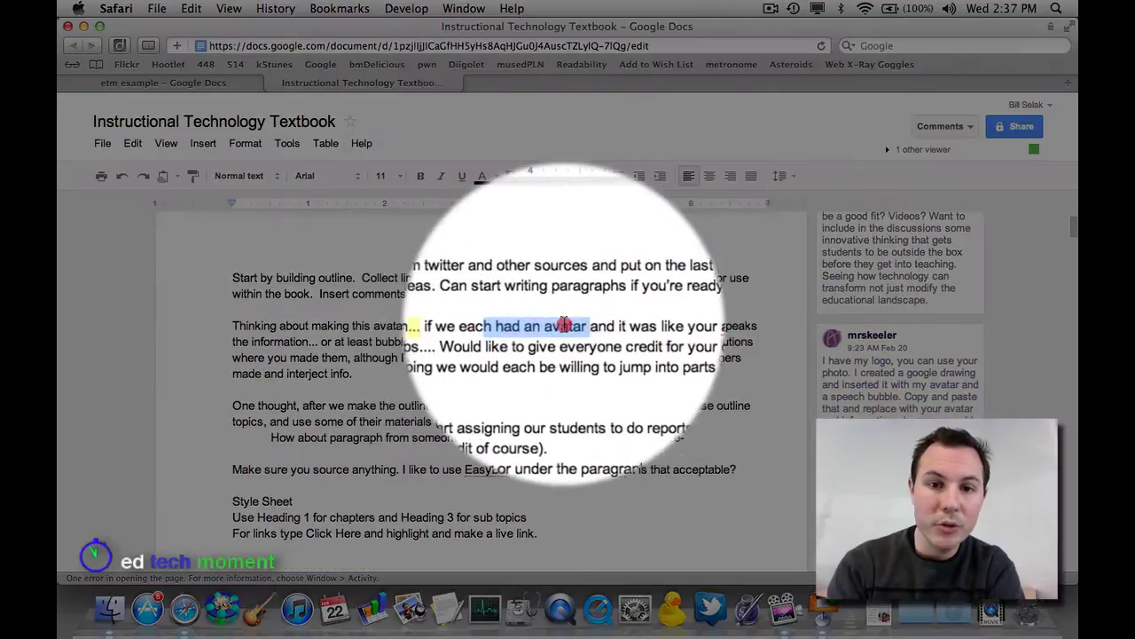
double_click(564, 325)
right_click(565, 325)
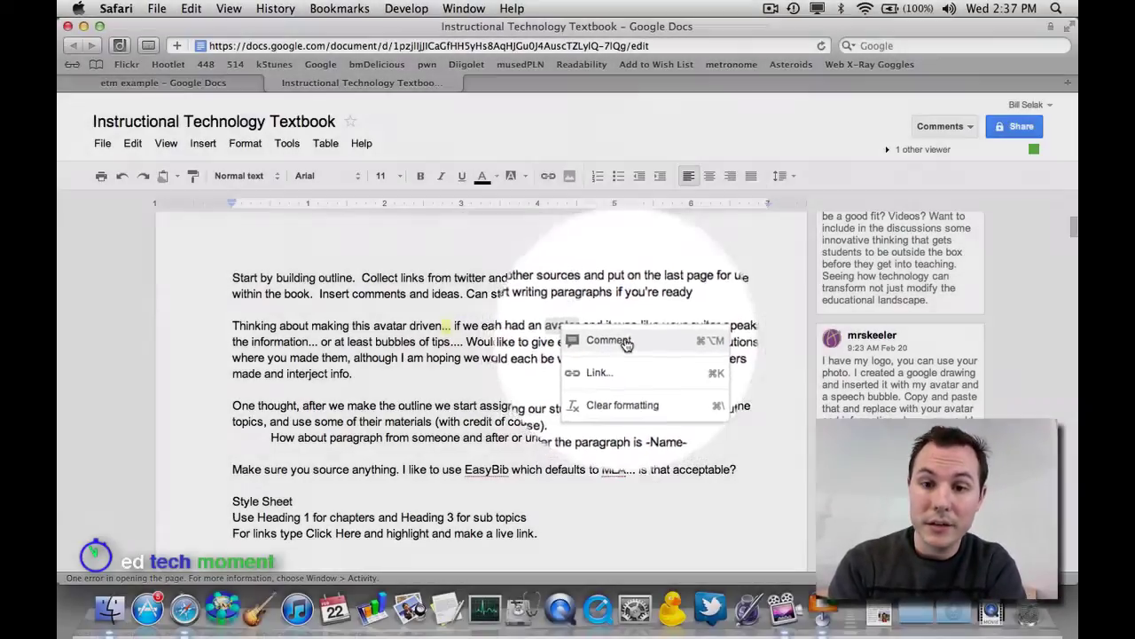
click(626, 343)
click(900, 378)
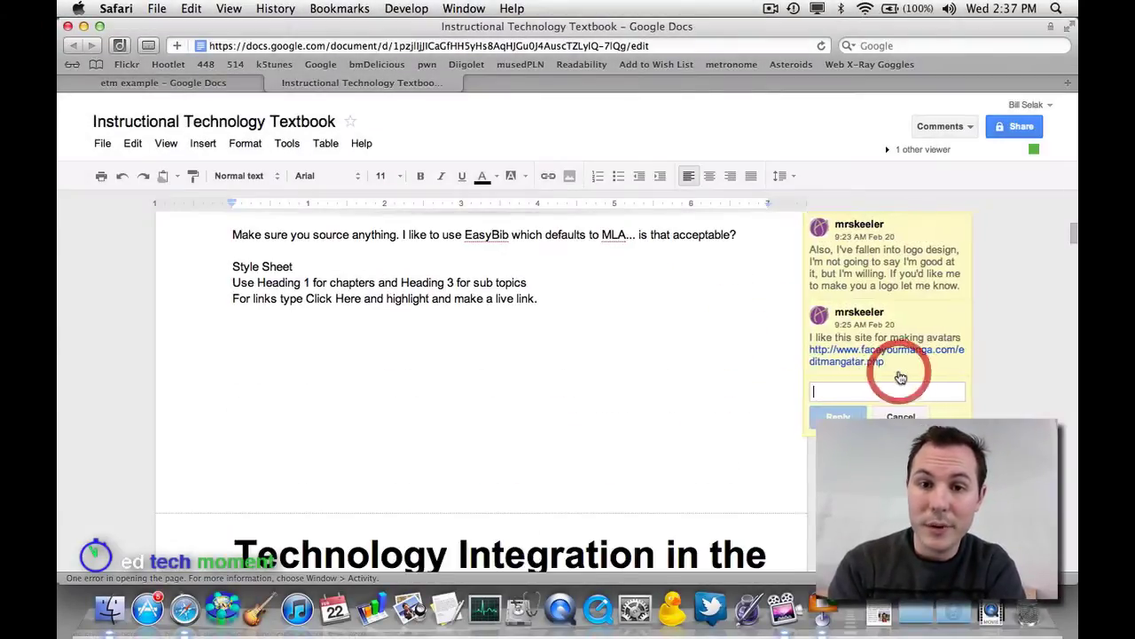
click(905, 338)
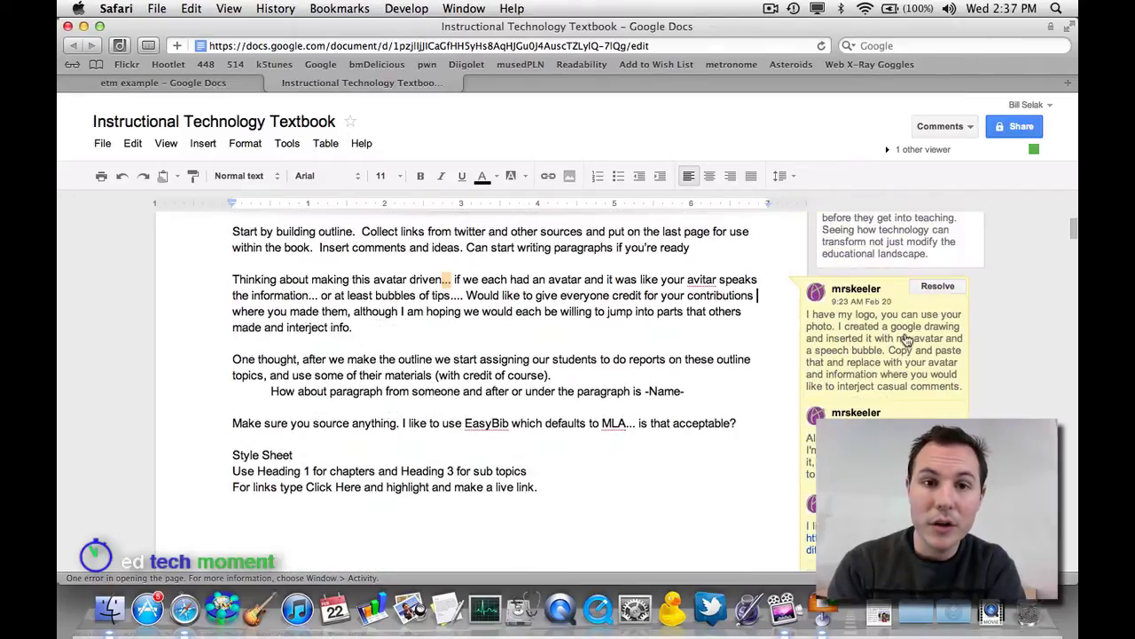